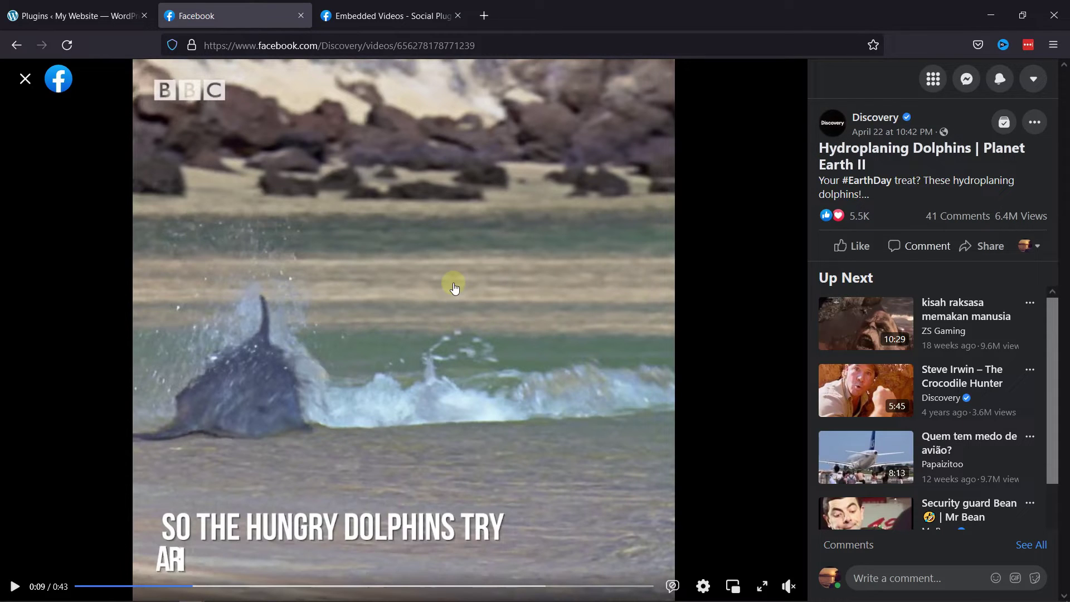
# - Copy the Hydroplaning Dolphins | Planet Earth II video page URL from the address bar
pyautogui.click(510, 44)
pyautogui.hotkey('ctrl', 'c')
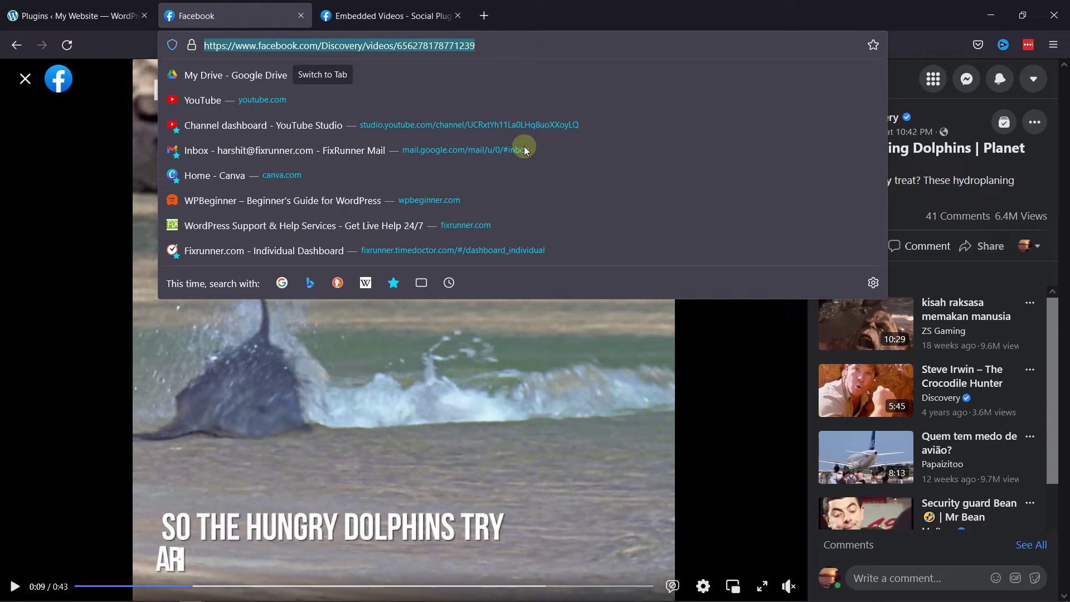
pyautogui.click(781, 358)
pyautogui.click(452, 249)
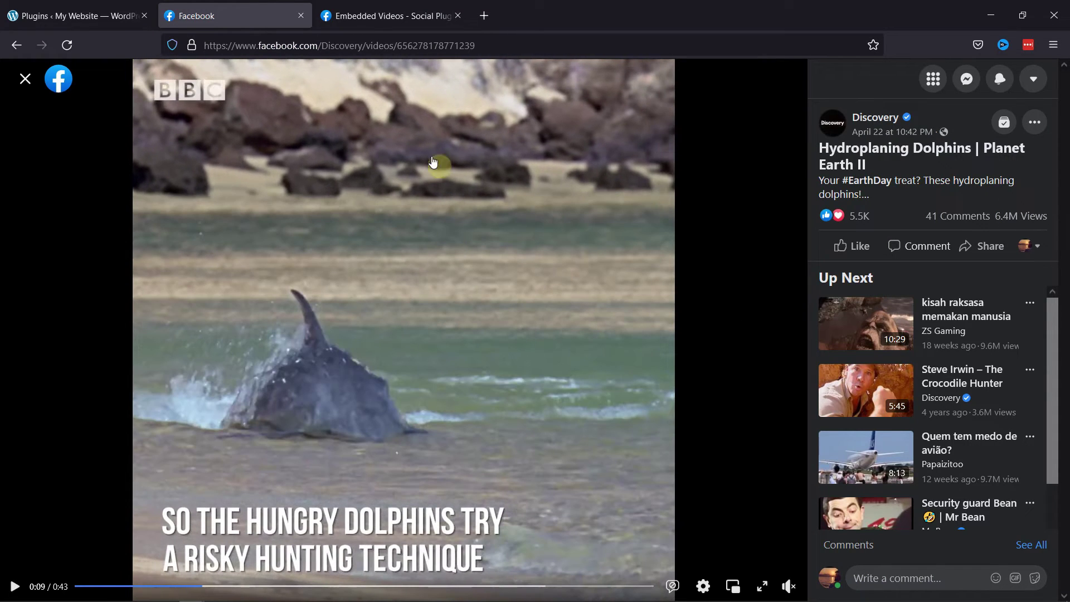
# - Replace the configurator's video URL with the copied dolphin video link and refresh the preview
pyautogui.click(390, 16)
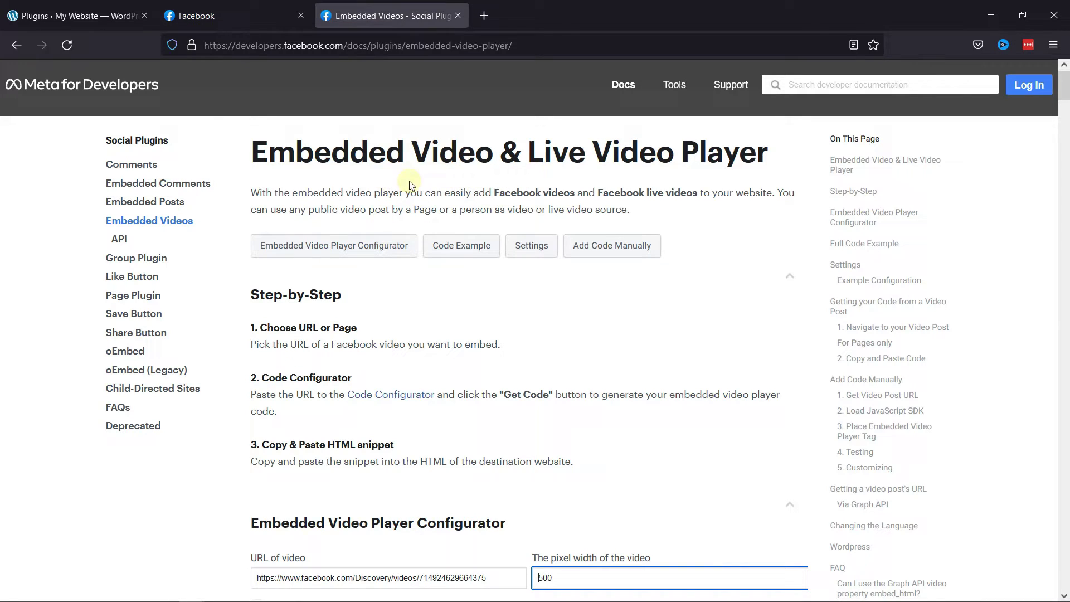
pyautogui.scroll(-6, 429, 241)
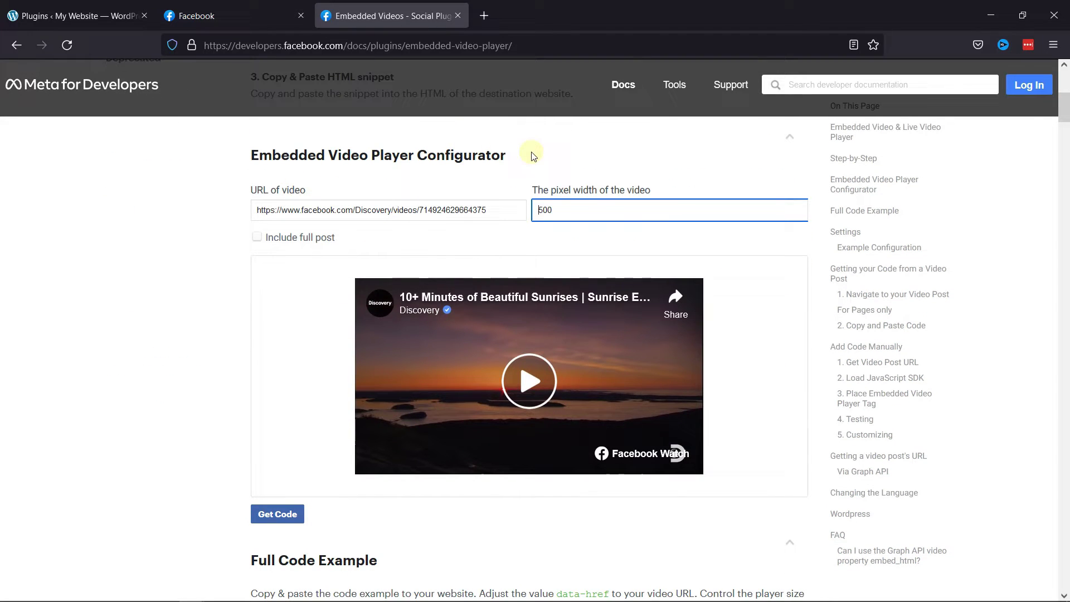
pyautogui.doubleClick(447, 208)
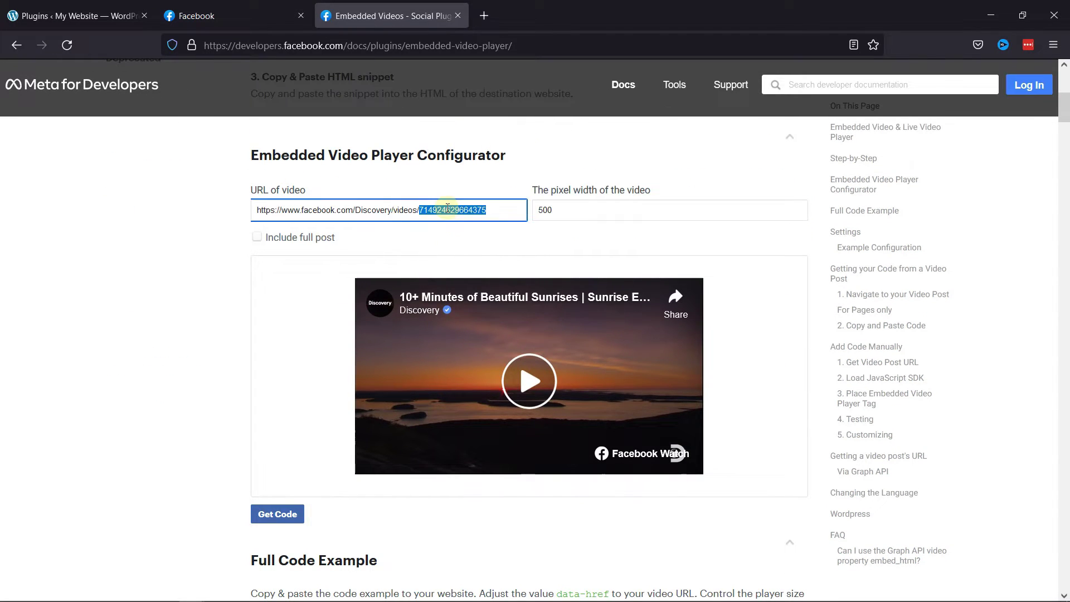
pyautogui.tripleClick(448, 207)
pyautogui.hotkey('ctrl', 'v')
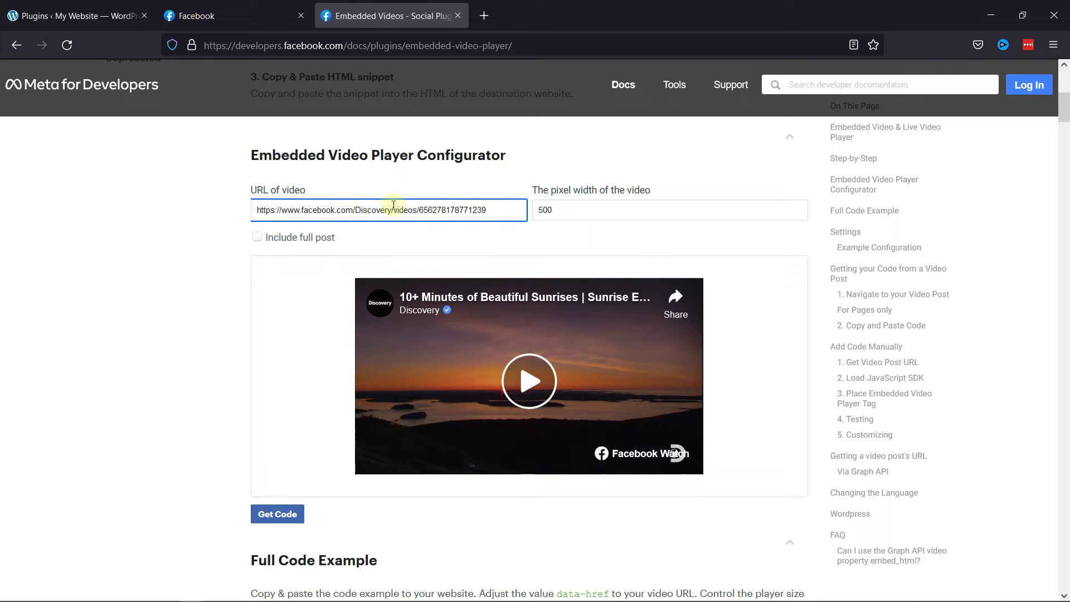
pyautogui.click(220, 256)
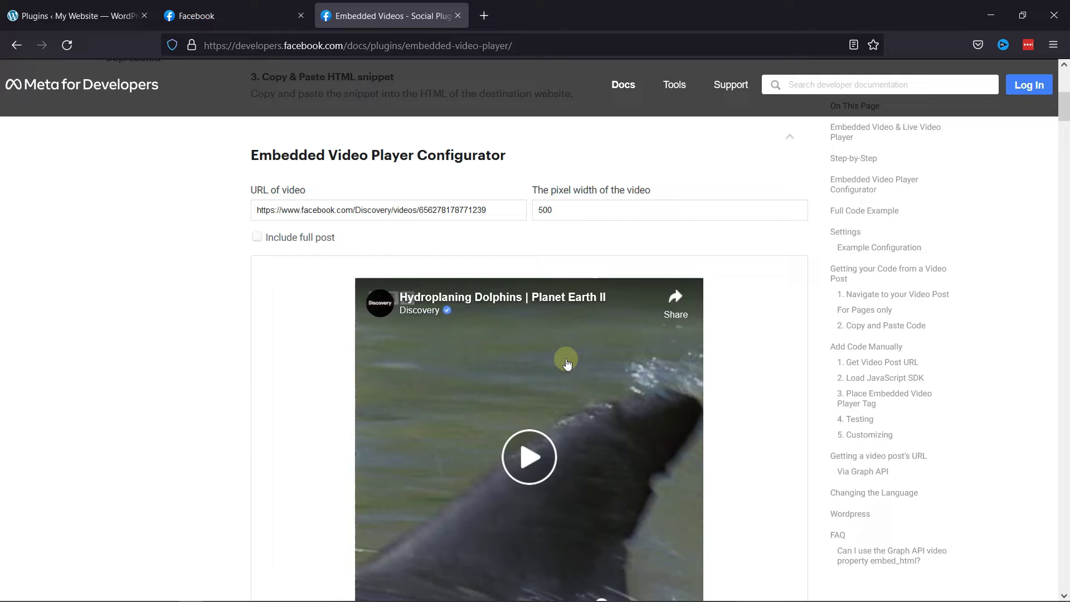
pyautogui.scroll(-3, 556, 342)
pyautogui.scroll(1, 406, 353)
pyautogui.scroll(3, 507, 423)
pyautogui.scroll(-4, 470, 451)
# - Get the embed code and copy both lines of the Step 1 JavaScript SDK snippet
pyautogui.click(275, 449)
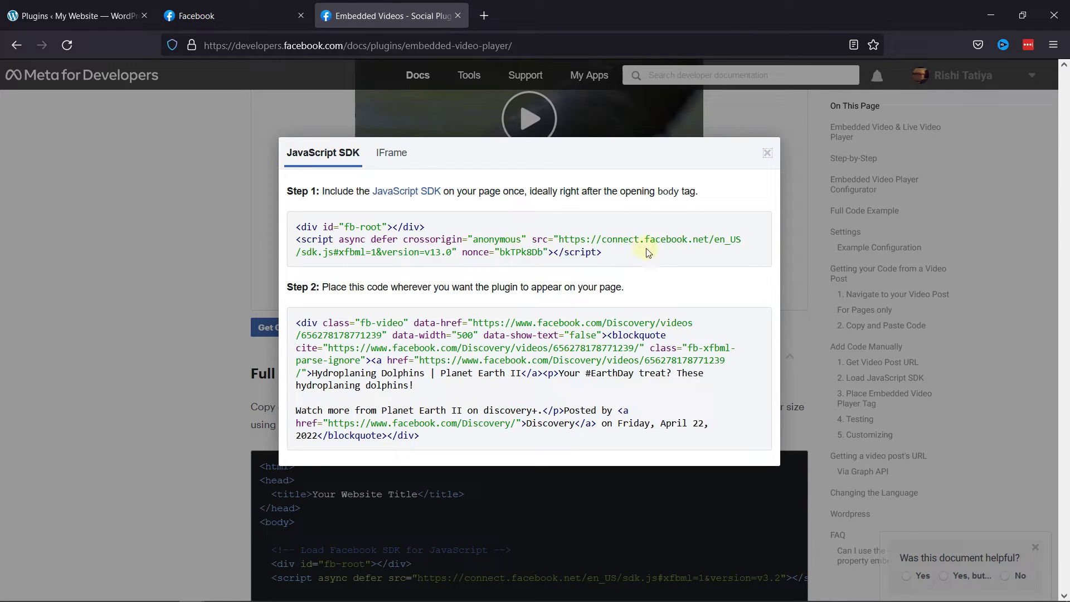
pyautogui.tripleClick(617, 251)
pyautogui.keyDown('shift'); pyautogui.click(297, 225); pyautogui.keyUp('shift')
pyautogui.hotkey('ctrl', 'c')
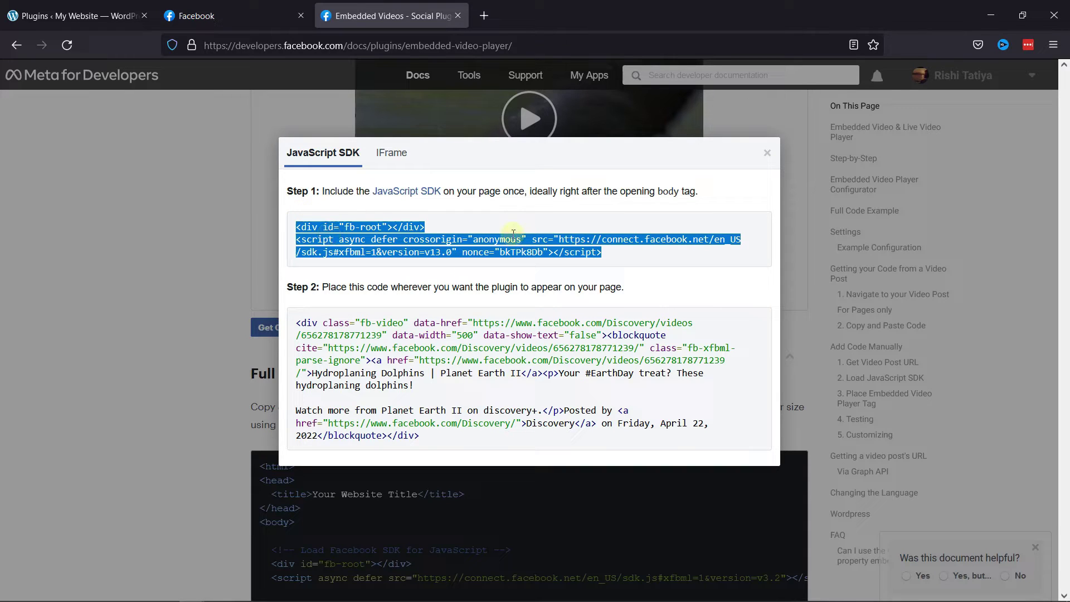
# - Switch back to the WordPress Installed Plugins page
pyautogui.click(104, 15)
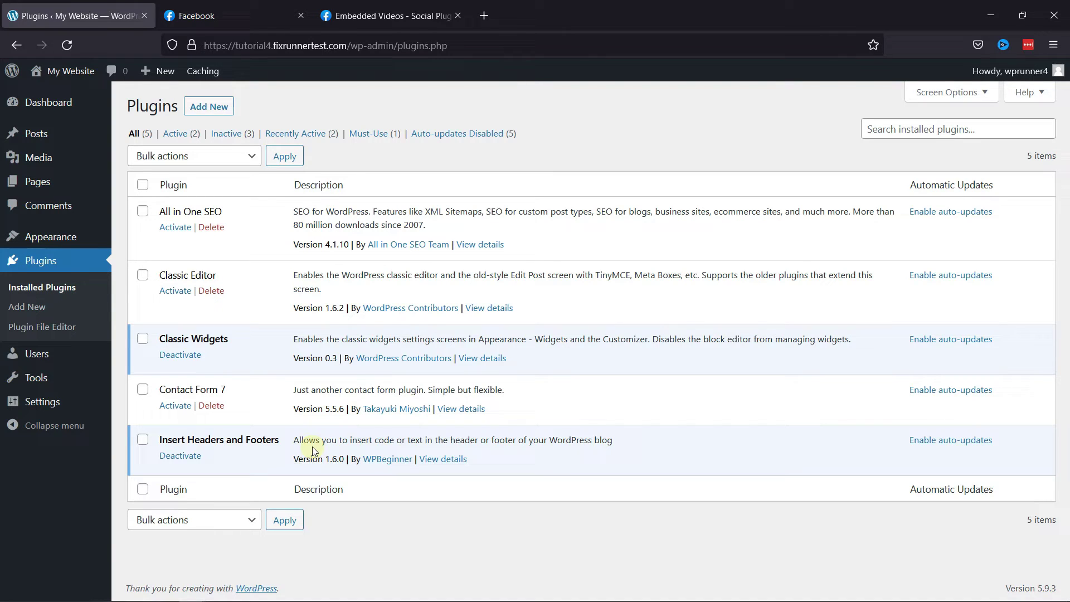
# - Swap the Scripts in Header meta verification tag for the Facebook SDK code and save
pyautogui.moveTo(90, 404)
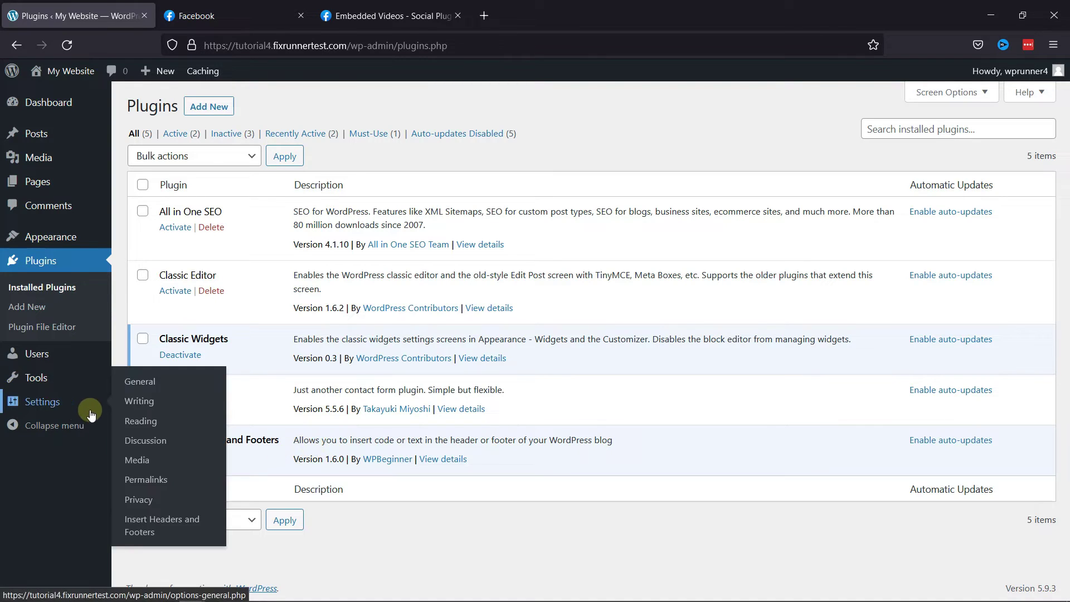
pyautogui.click(172, 527)
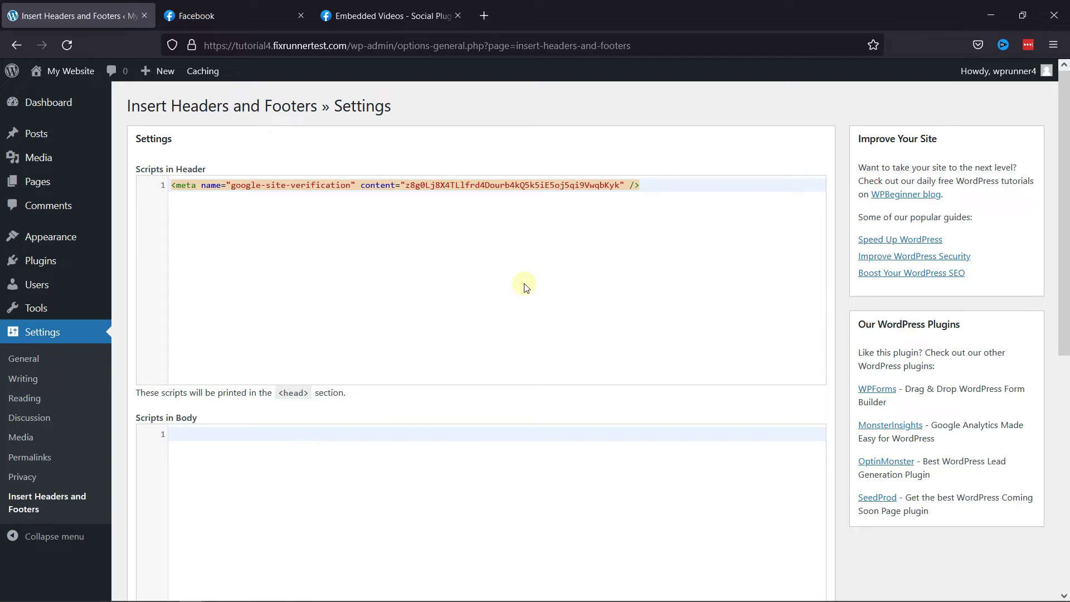
pyautogui.tripleClick(670, 183)
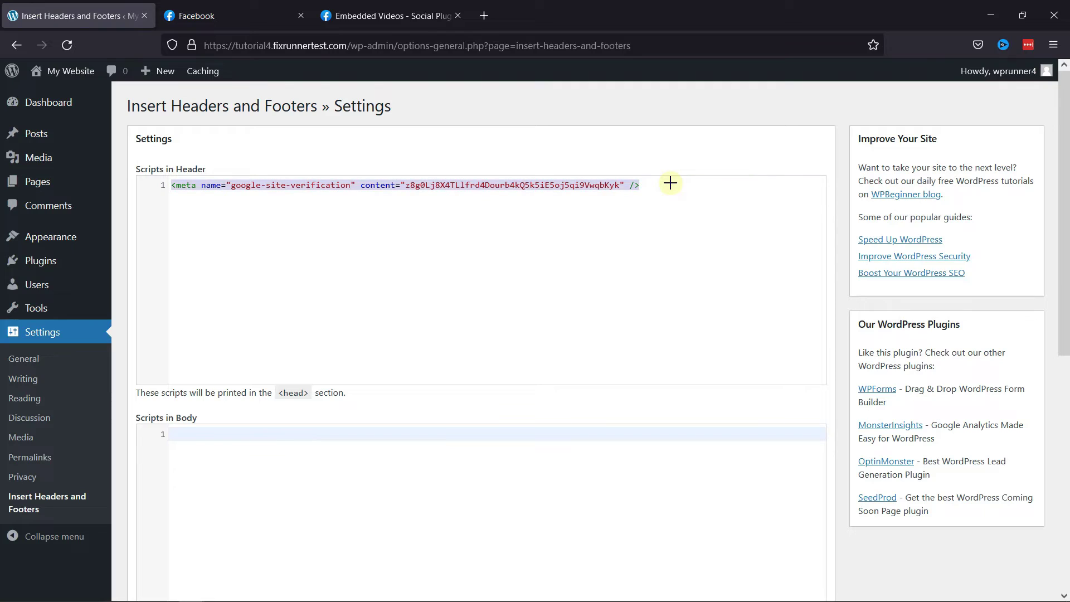
pyautogui.press('BackSpace')
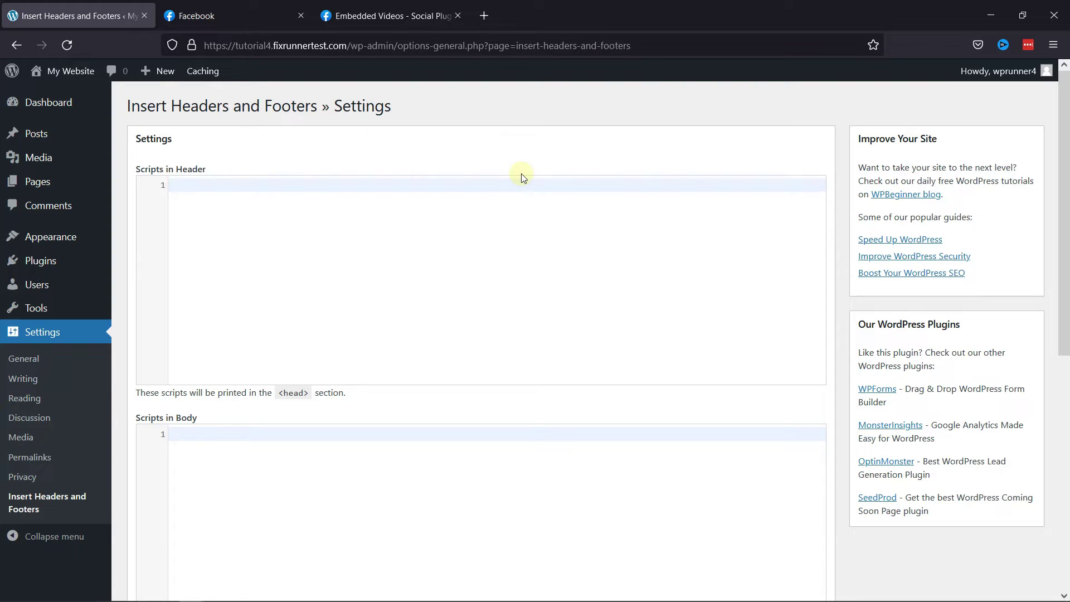
pyautogui.hotkey('ctrl', 'v')
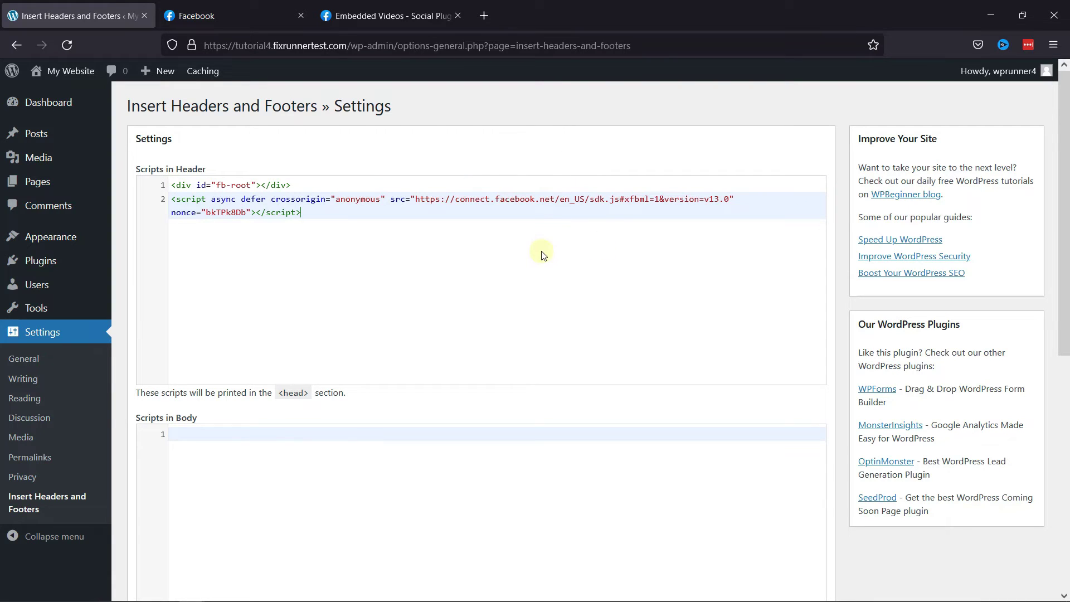
pyautogui.scroll(-8, 543, 256)
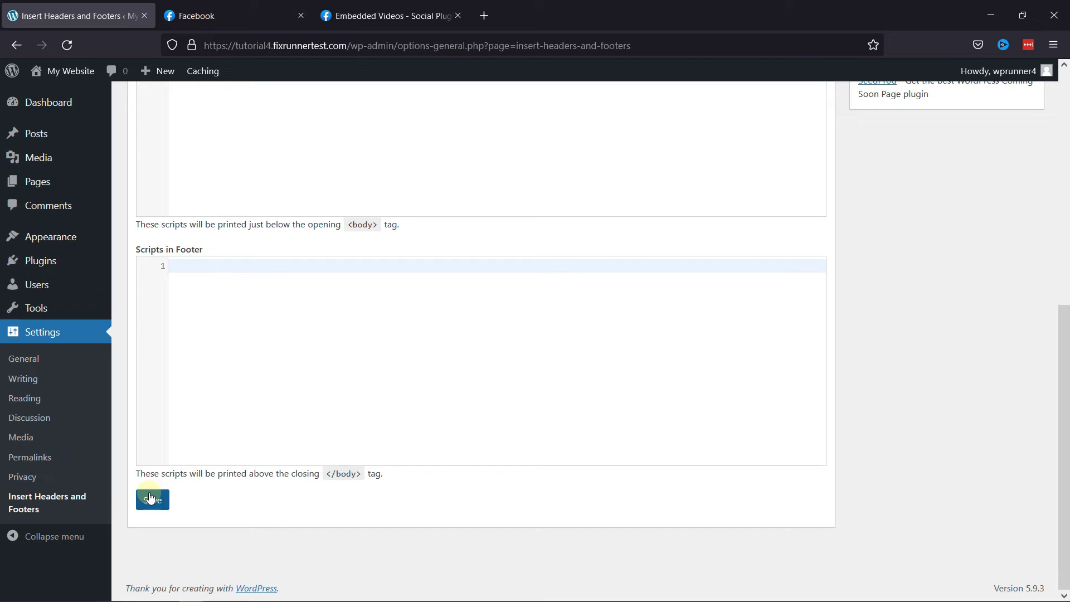
pyautogui.click(150, 499)
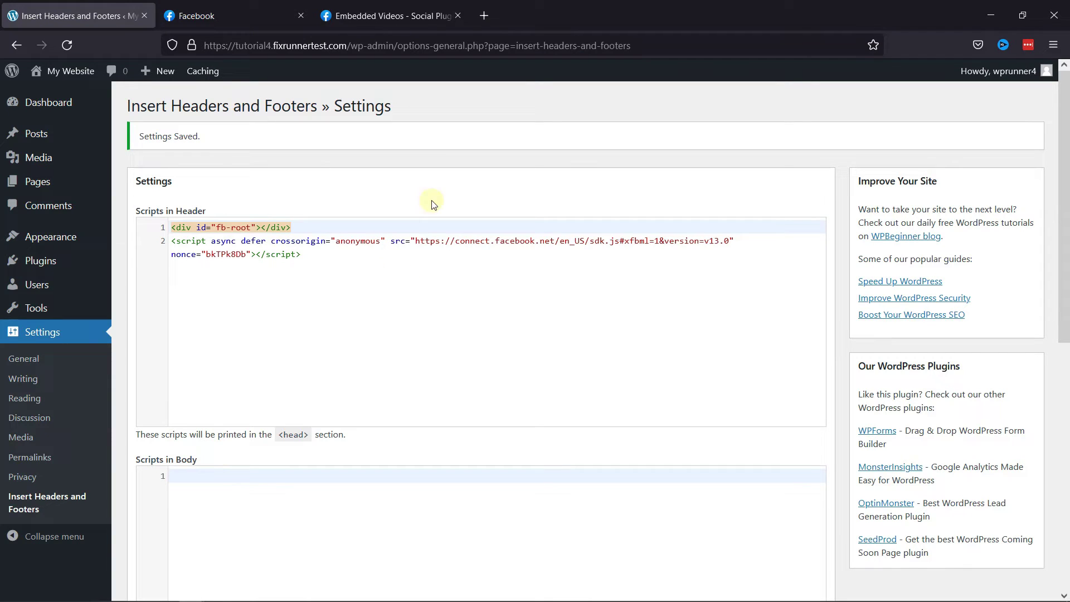
# - Start a new post from Posts > Add New and copy the Step 2 embed code
pyautogui.moveTo(96, 144)
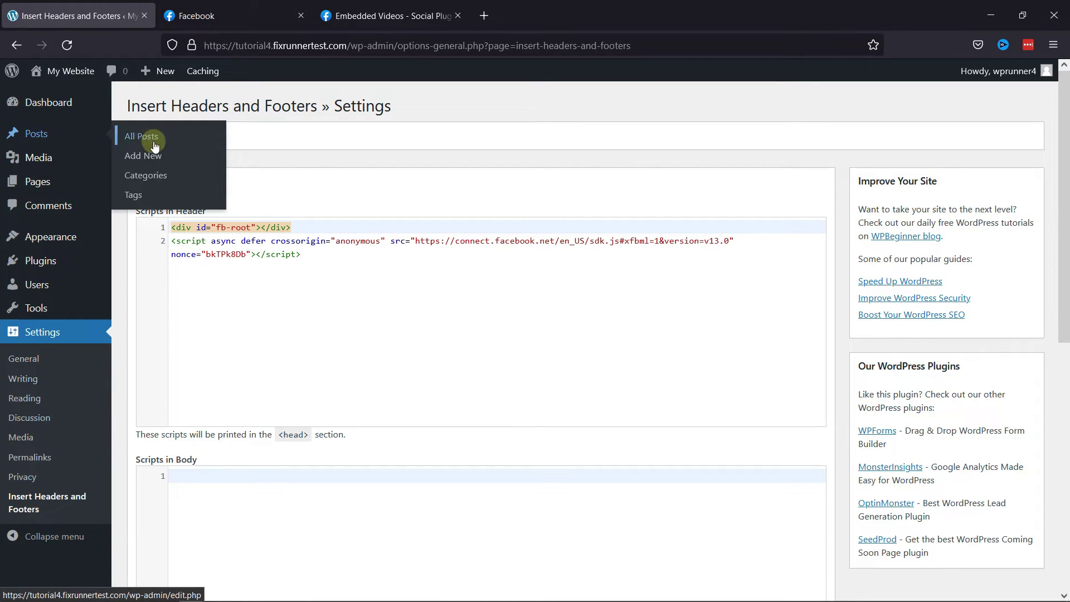
pyautogui.click(142, 156)
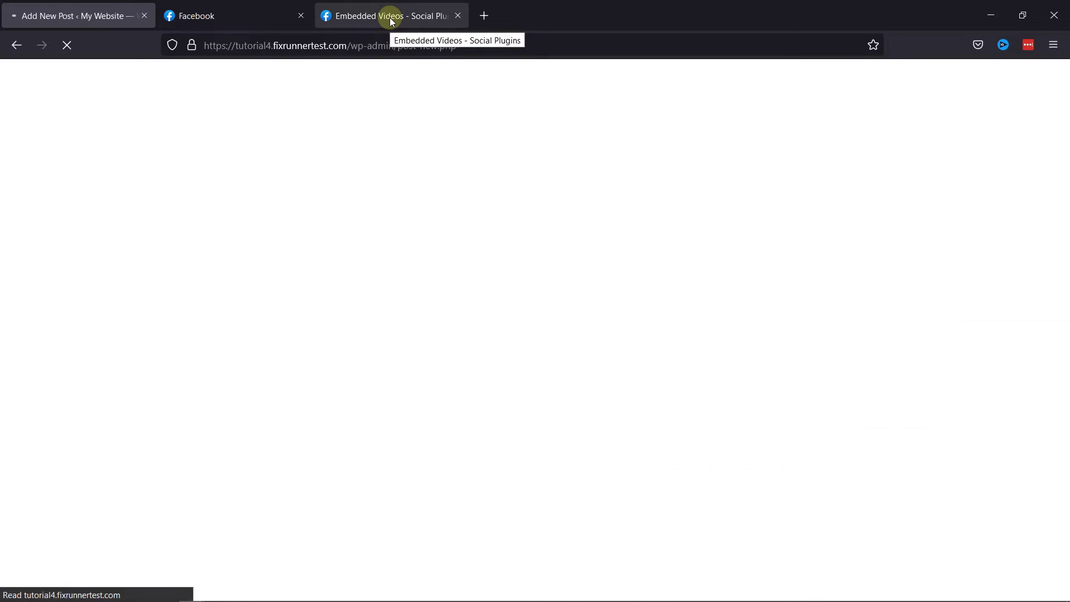
pyautogui.click(390, 17)
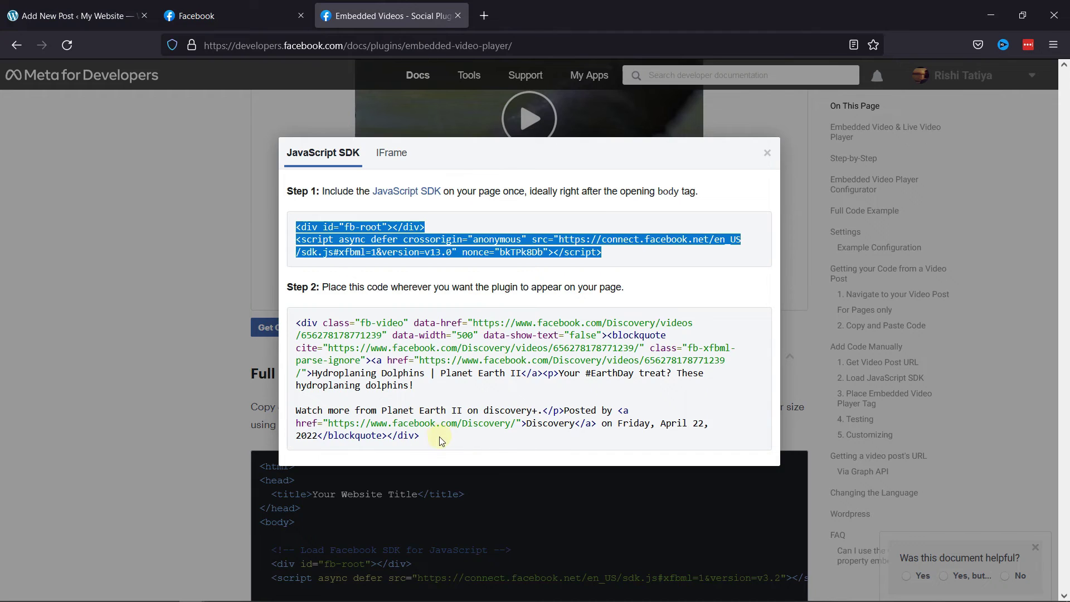
pyautogui.moveTo(445, 435); pyautogui.dragTo(267, 318)
pyautogui.moveTo(406, 322); pyautogui.dragTo(294, 322)
pyautogui.hotkey('ctrl', 'c')
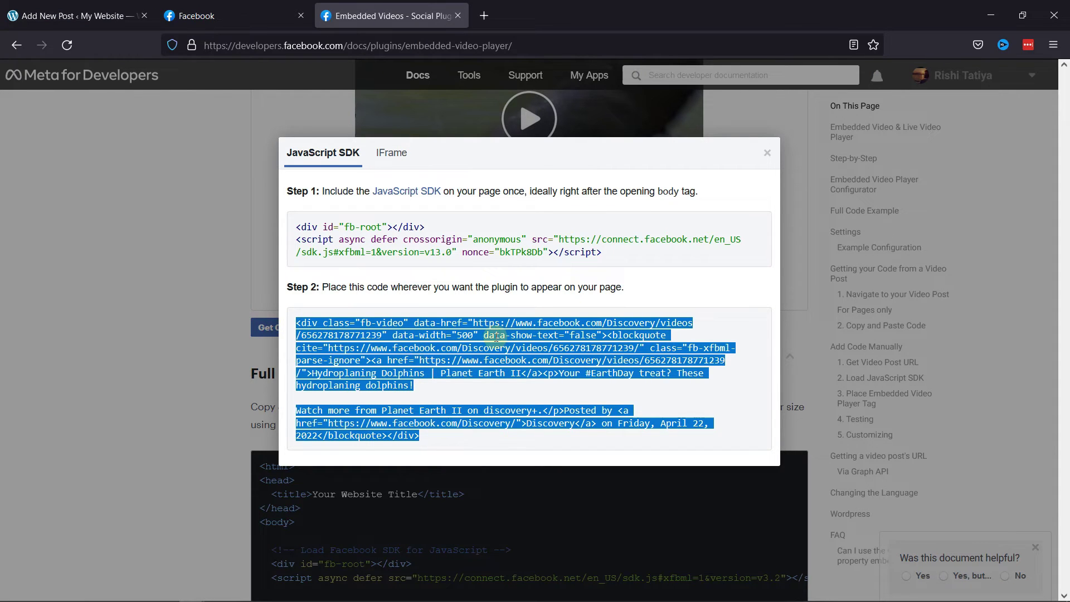
pyautogui.hotkey('ctrl', 'Tab')
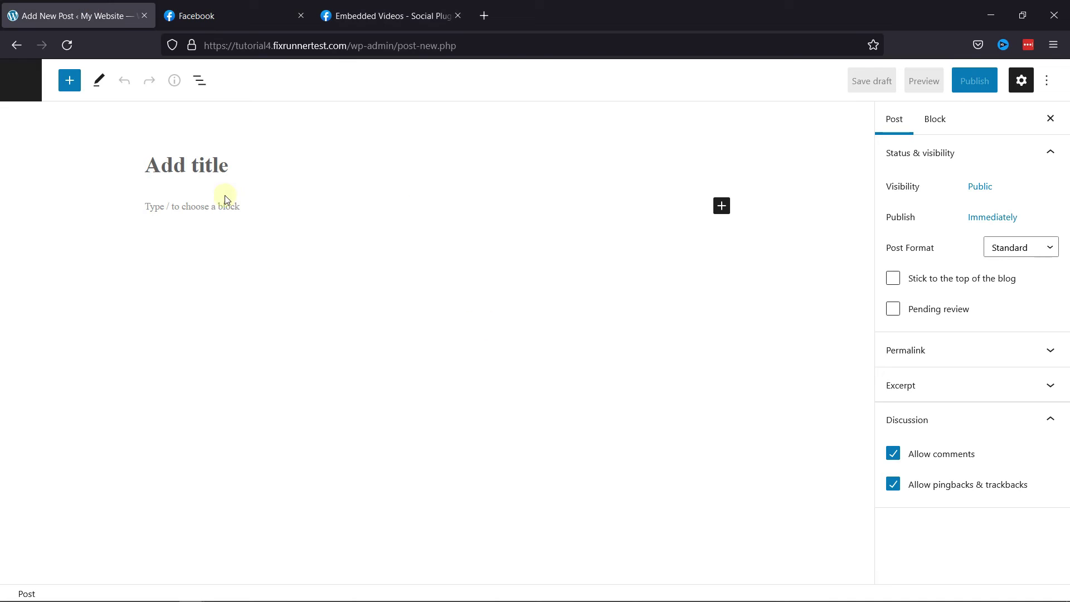
# - Title the post 'Facebook Video' and search the block inserter for 'html'
pyautogui.click(221, 186)
pyautogui.write('Face')
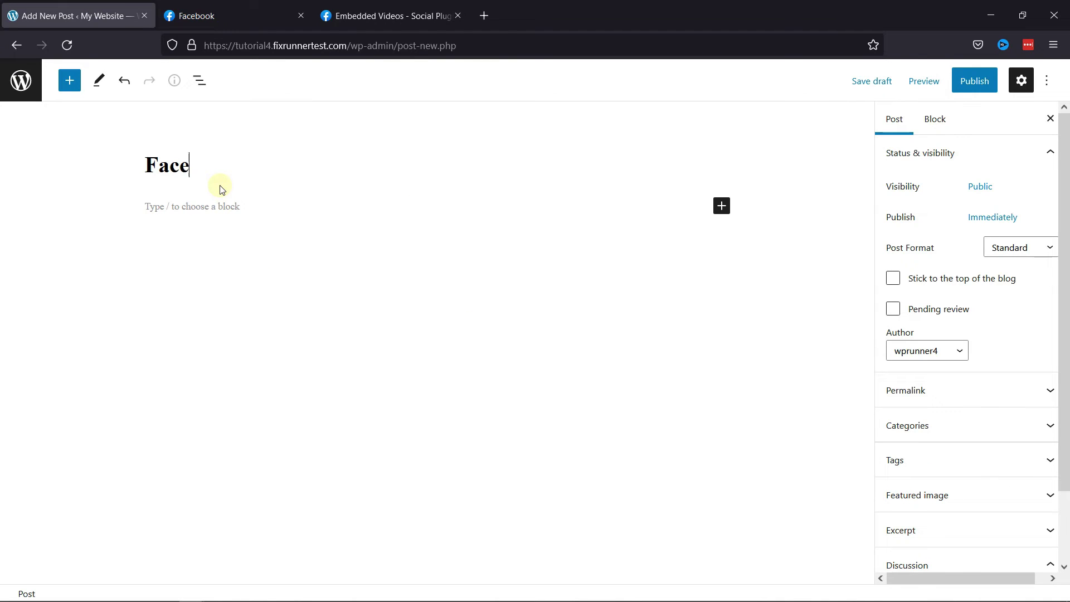
pyautogui.write('book Video')
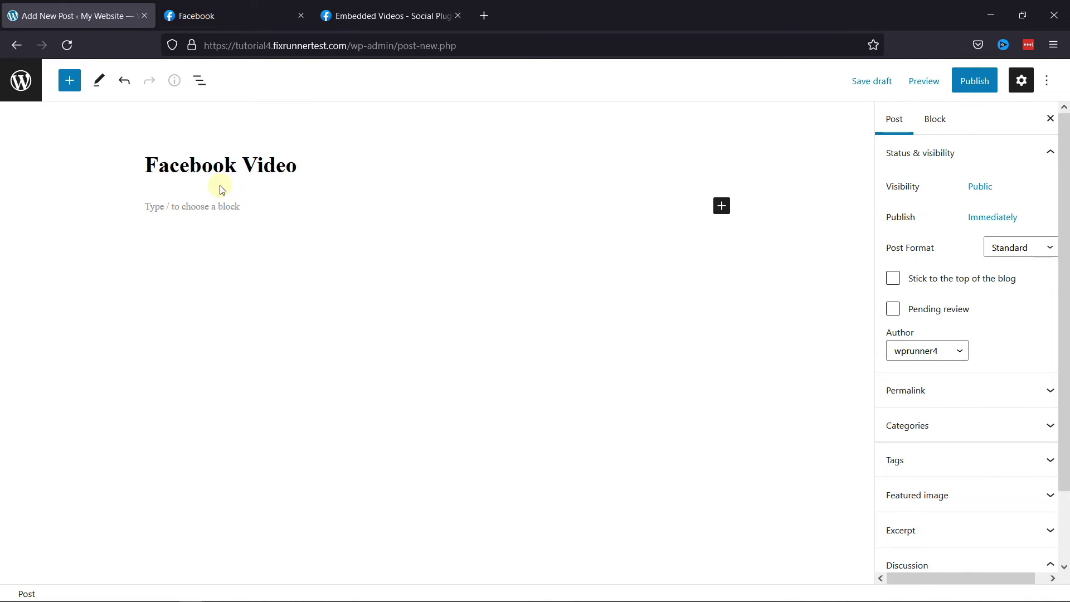
pyautogui.click(232, 200)
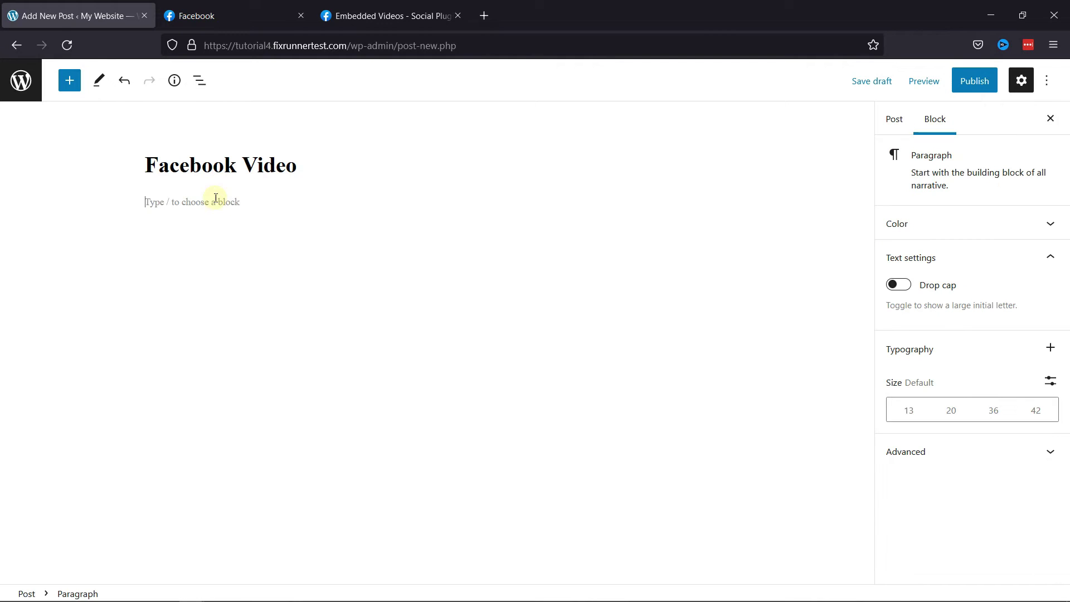
pyautogui.click(721, 203)
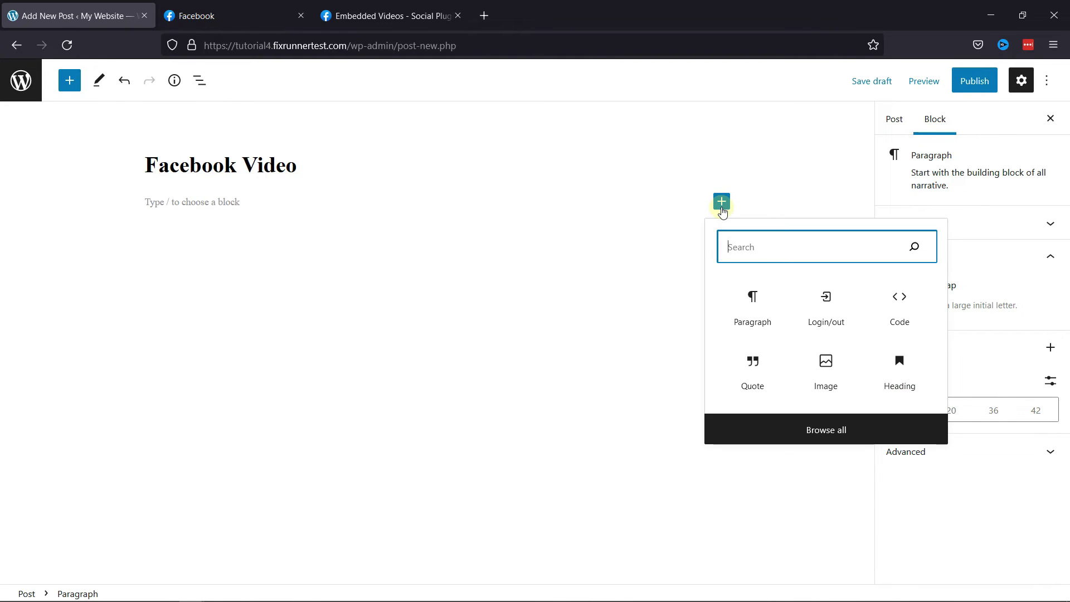
pyautogui.write('html')
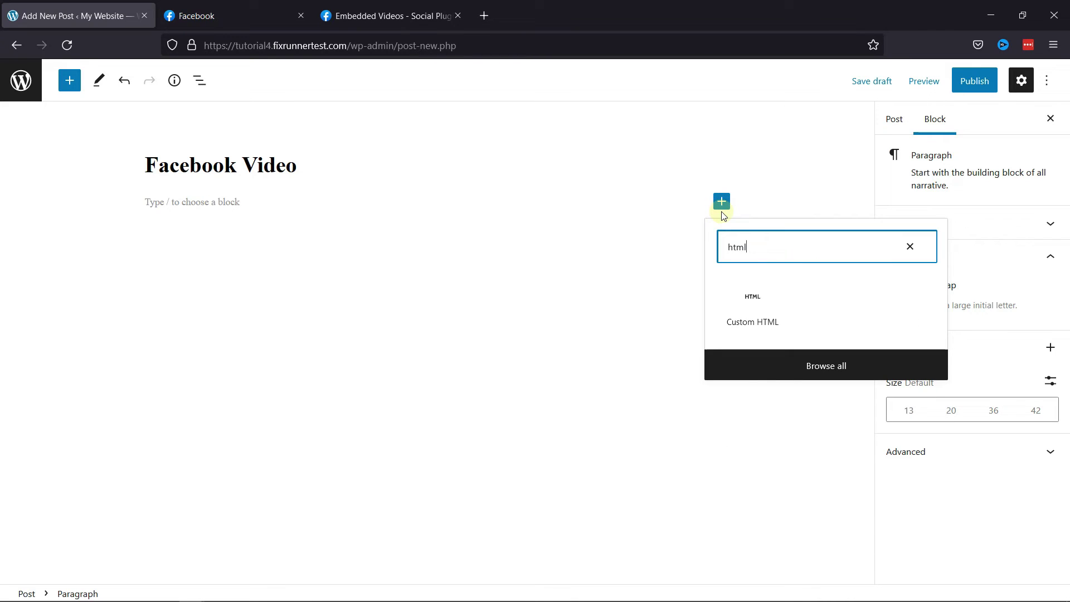
# - Insert a Custom HTML block holding the pasted Step 2 Facebook embed code
pyautogui.click(758, 325)
pyautogui.hotkey('ctrl', 'v')
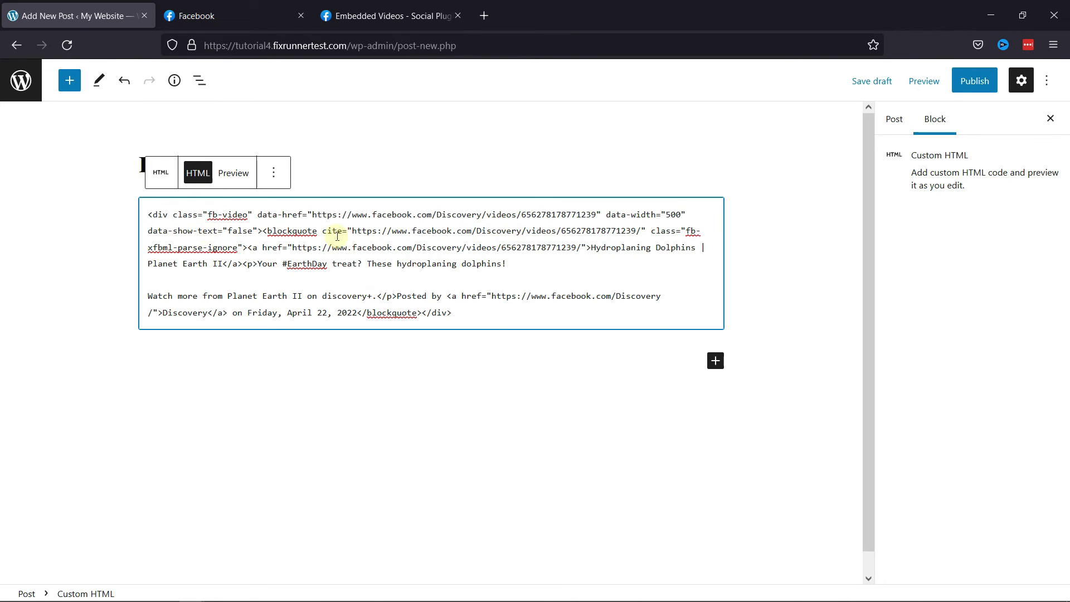
pyautogui.click(923, 81)
# - Preview the post in a new tab and check the embedded dolphin video player
pyautogui.click(814, 206)
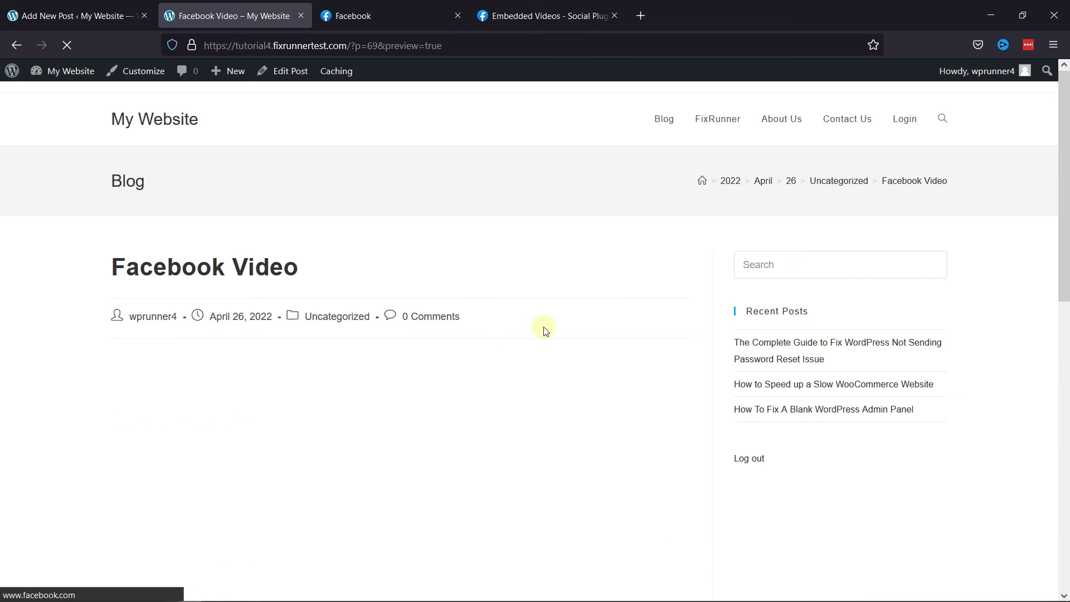
pyautogui.scroll(-4, 712, 342)
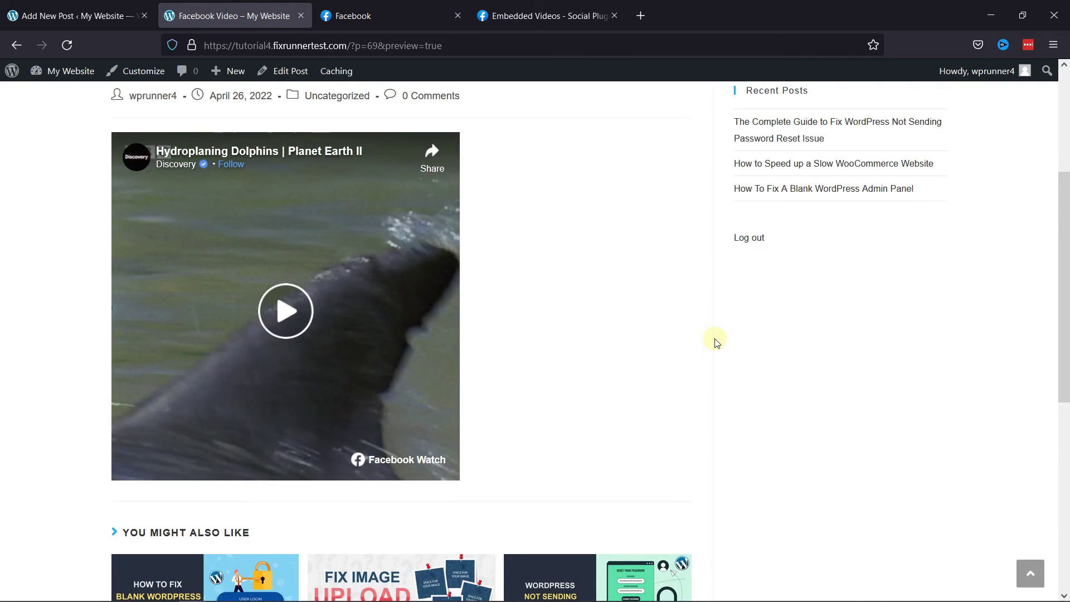
pyautogui.scroll(1, 694, 218)
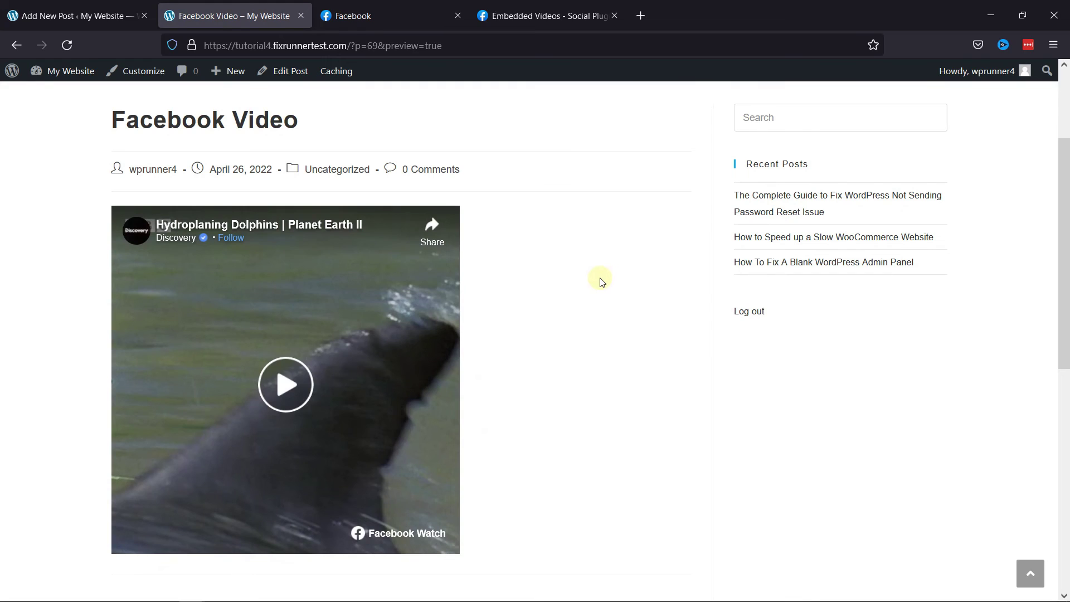